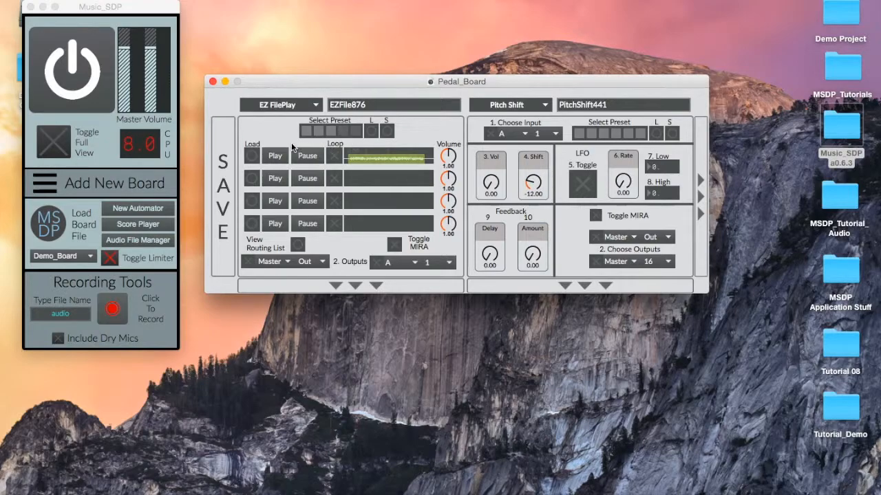
- Audition the first audio file in EZ FilePlay and raise the Pitch Shift volume to 0.98
click(275, 156)
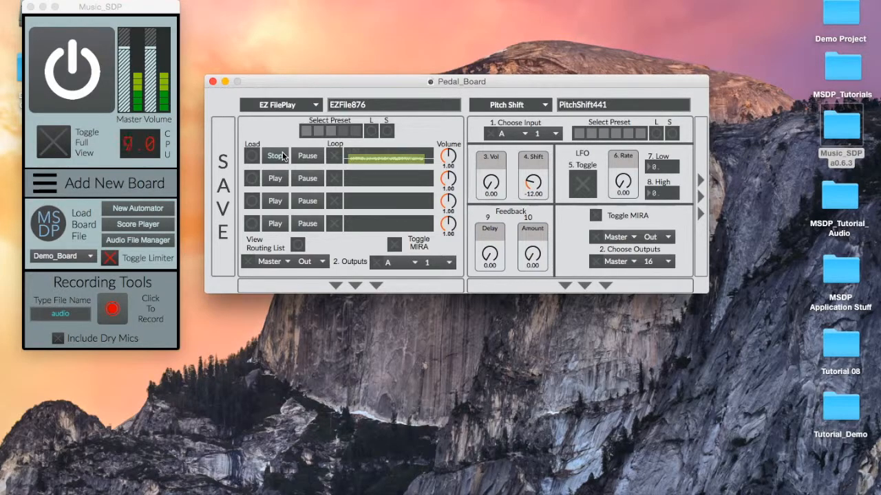
click(282, 156)
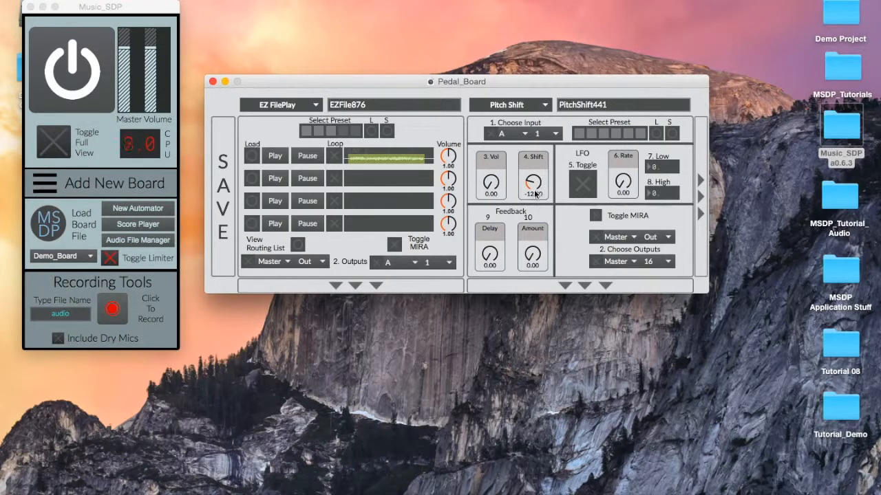
drag(491, 187, 491, 172)
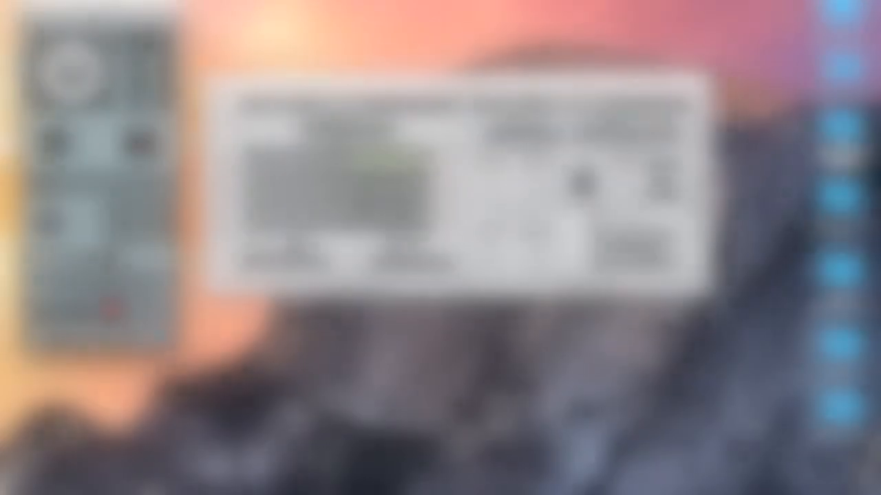
- Start an audio recording, play the first audio file through the pitch shifter, and stop its playback
click(112, 315)
click(112, 315)
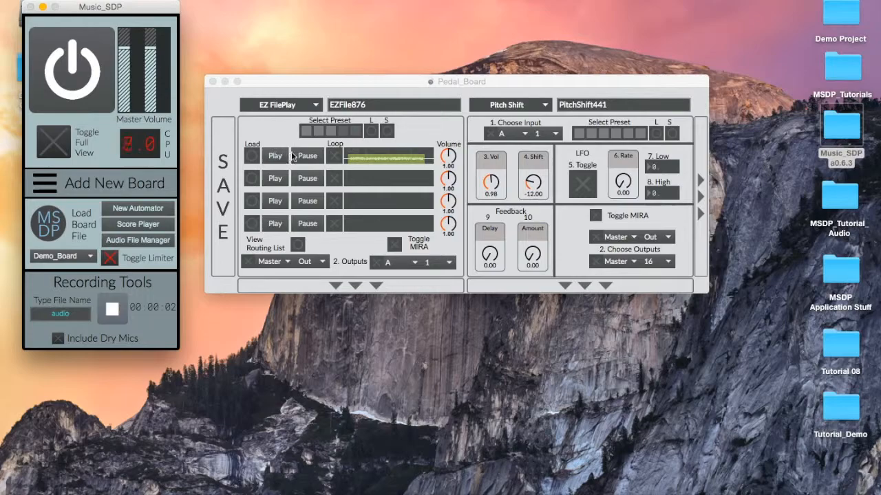
click(276, 158)
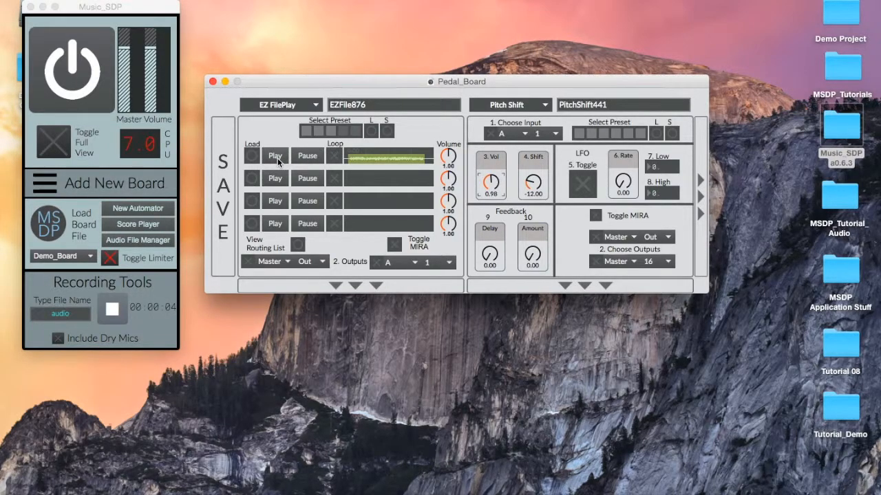
click(276, 157)
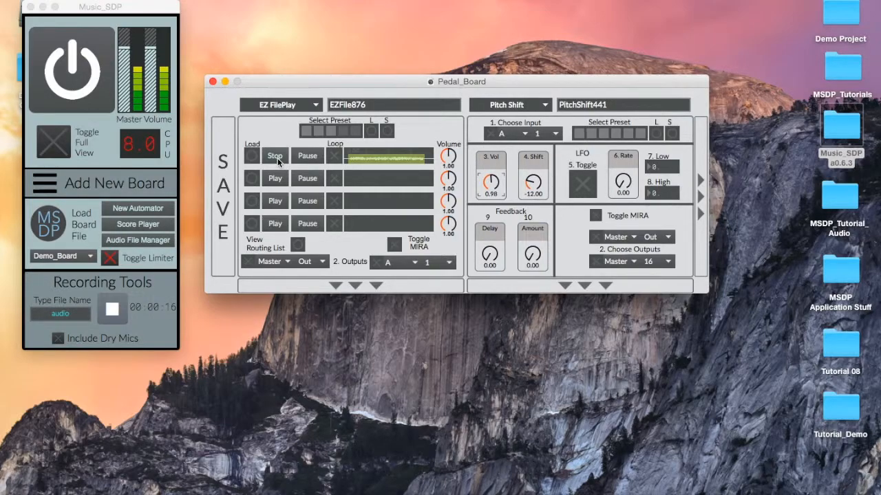
click(275, 157)
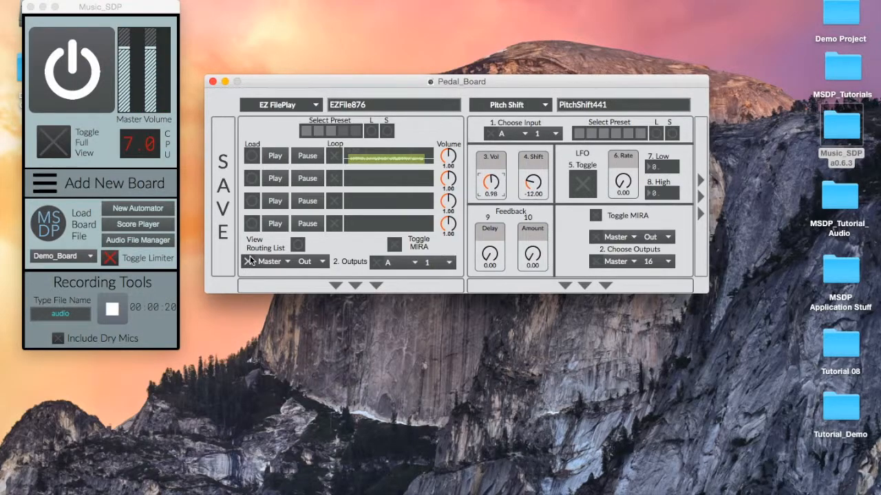
- Route EZ FilePlay's first output to M 1 and play the looped first file with the Pitch Shift volume at 1.61
text(m1)
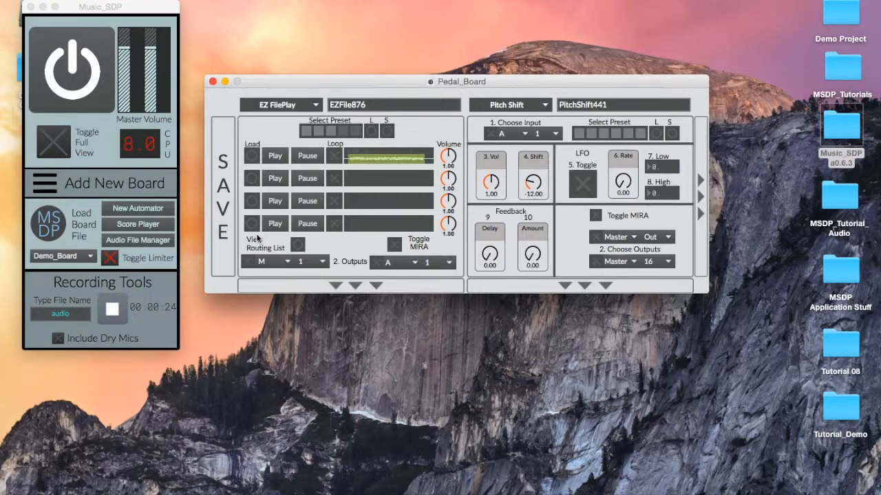
click(275, 156)
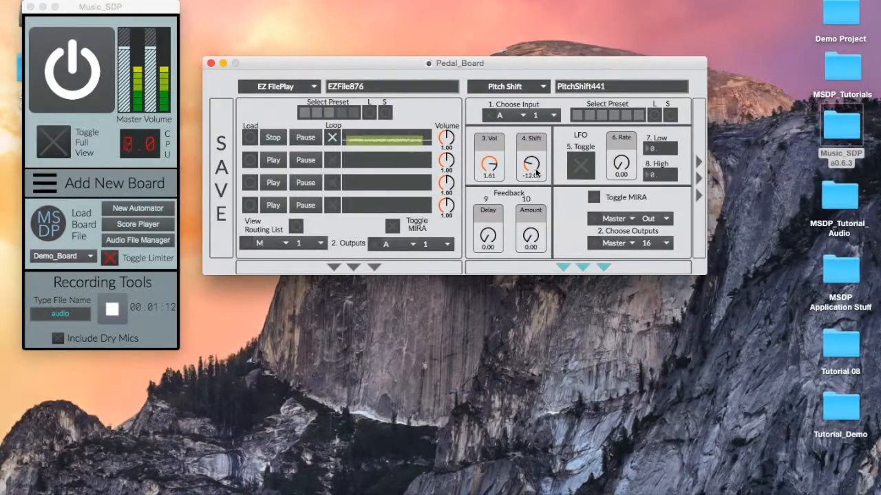
mouse_move(536, 173)
mouse_down()
mouse_move(536, 119)
mouse_move(536, 178)
mouse_up()
click(272, 139)
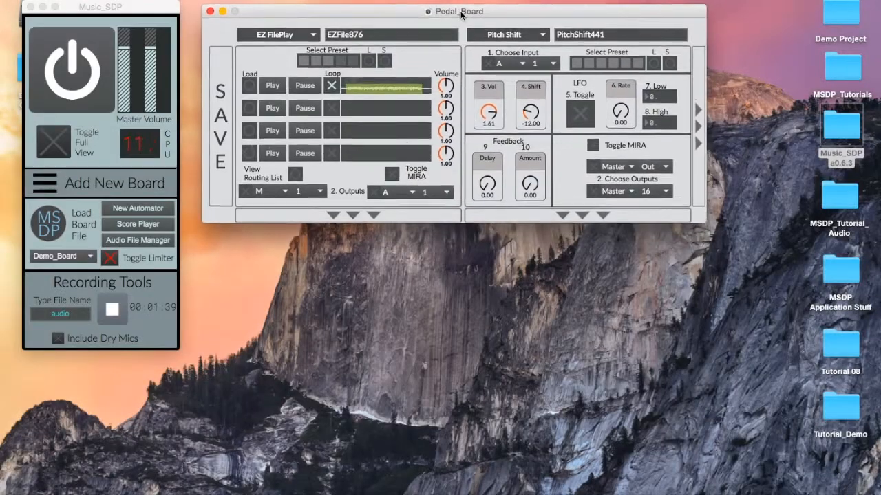
drag(461, 14, 459, 10)
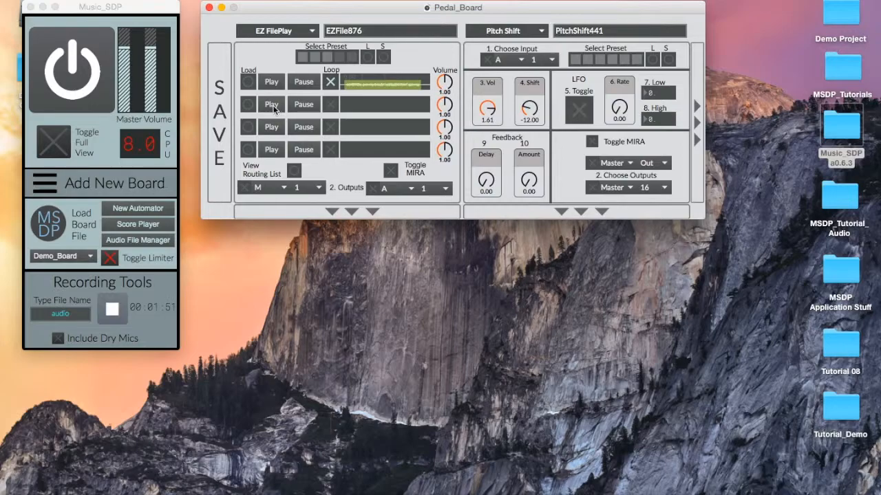
- Open a new automator window and close it again
click(150, 33)
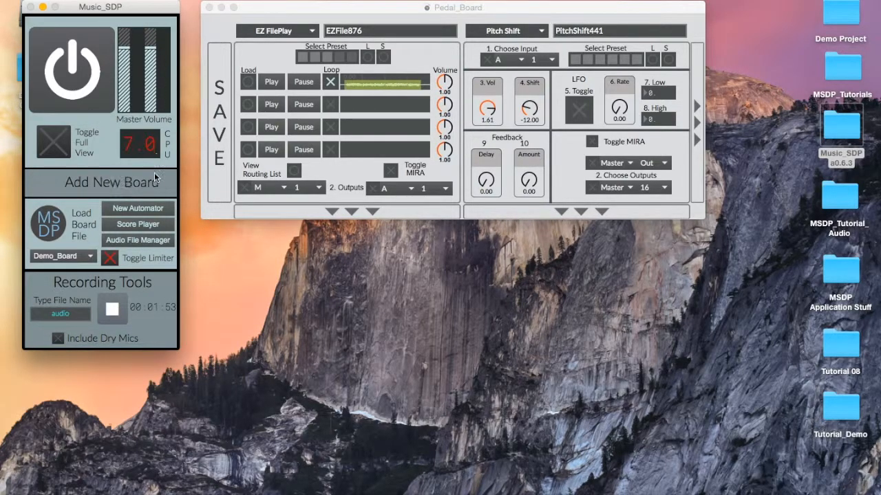
click(113, 212)
click(42, 111)
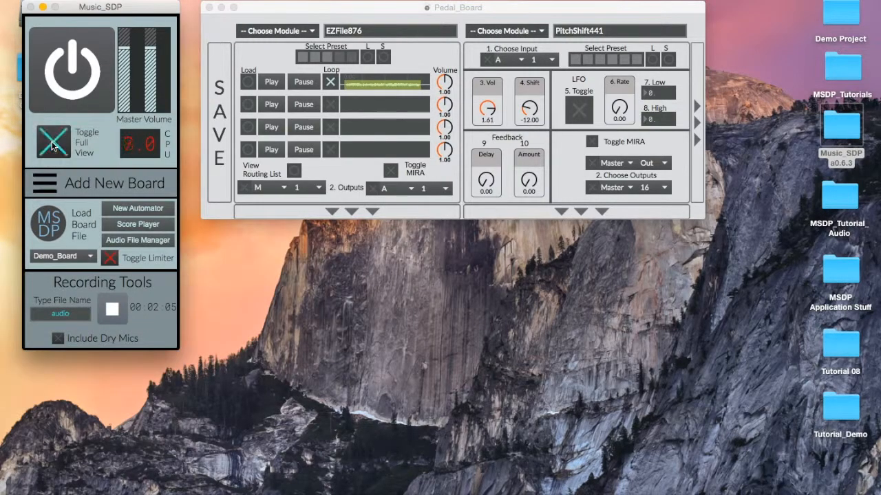
- View the controller setup page in full view and the tutorial score text, and return to the compact view
click(646, 29)
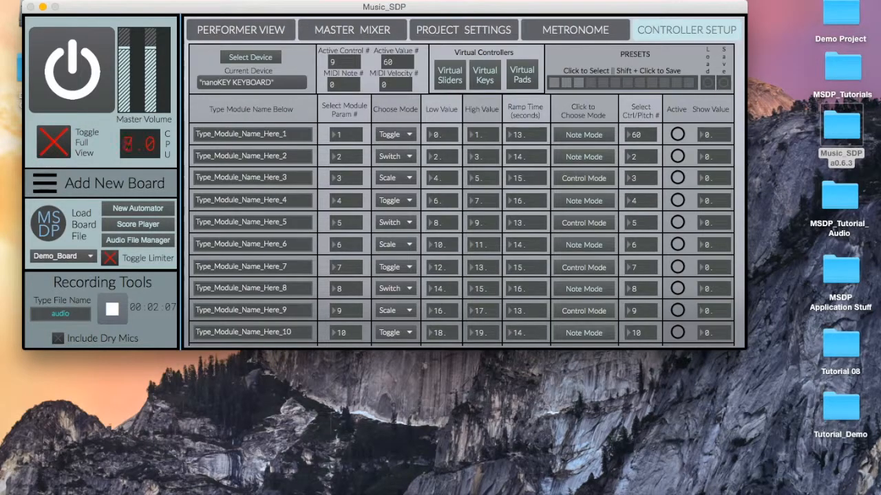
click(370, 0)
click(370, 0)
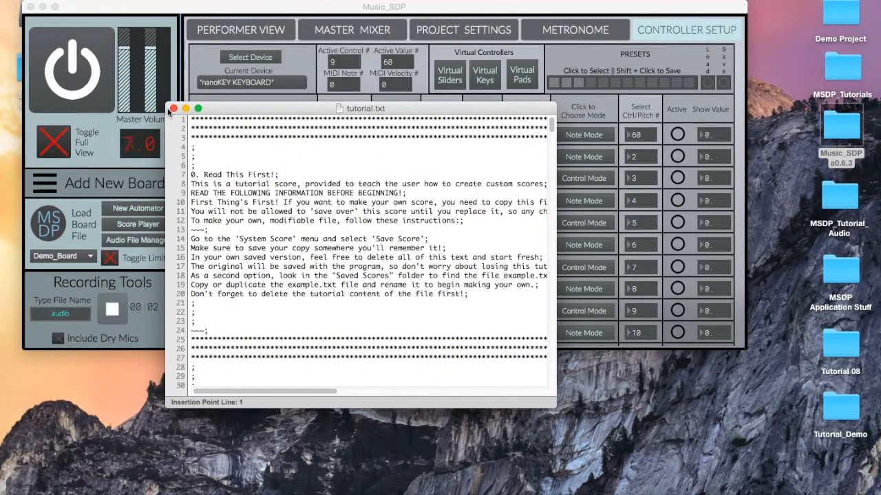
click(173, 109)
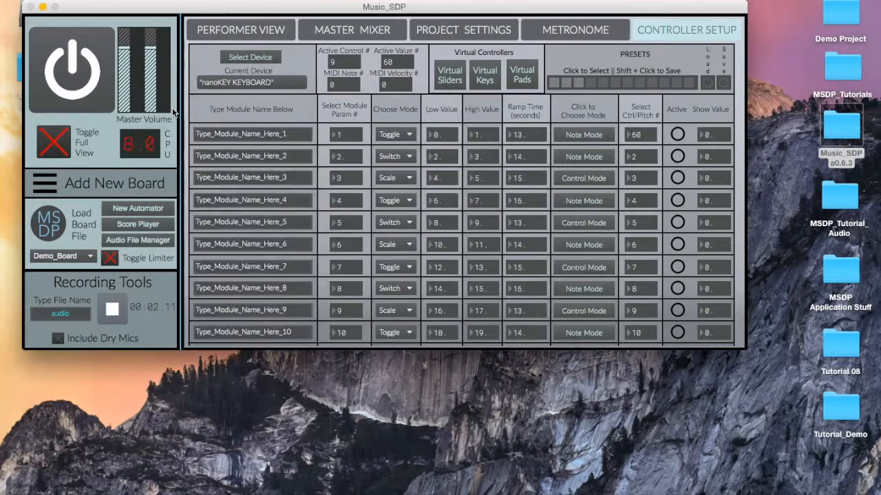
click(41, 147)
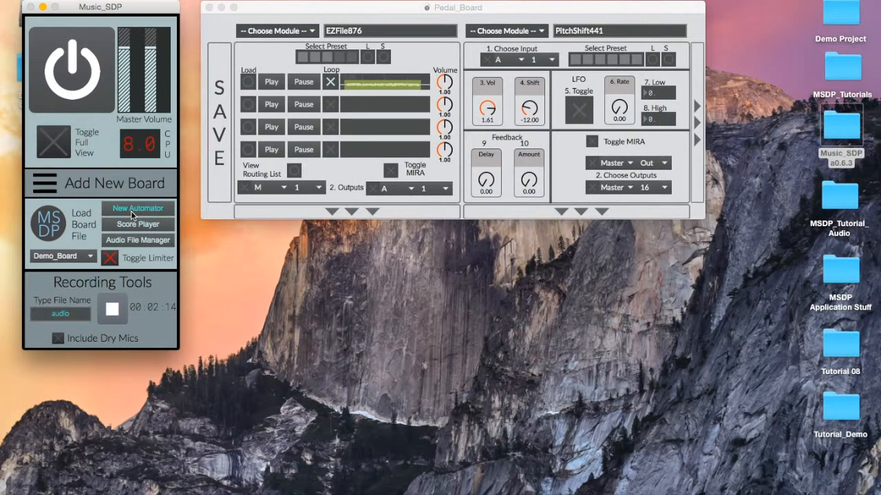
- Open a new automator and place its window below the pedal board
click(130, 212)
drag(166, 106, 346, 236)
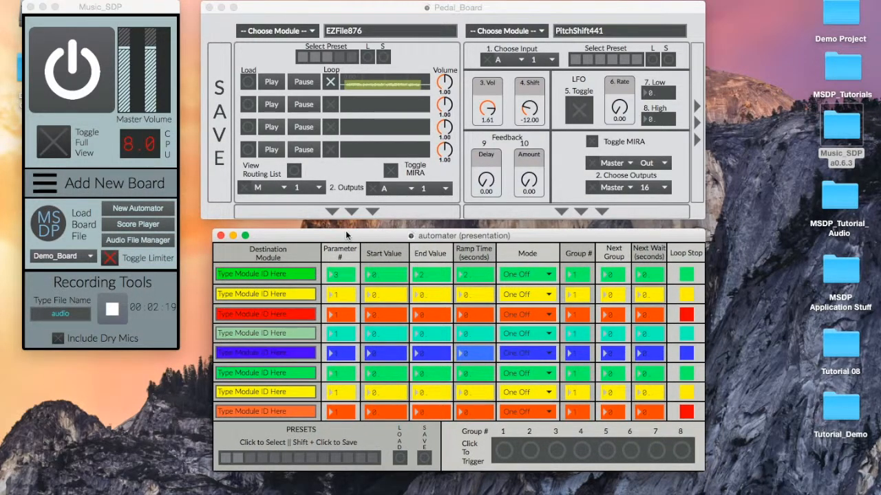
click(232, 20)
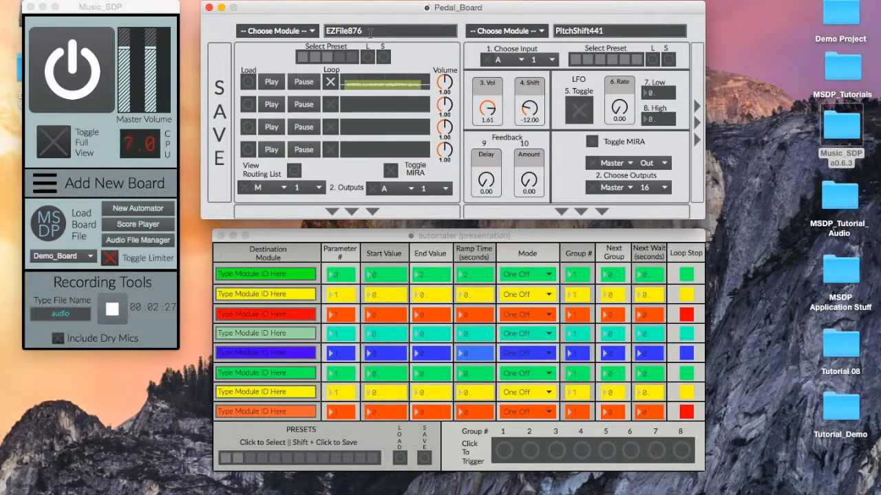
- Examine the module ID names of the EZ FilePlay and Pitch Shift modules
drag(370, 33, 325, 34)
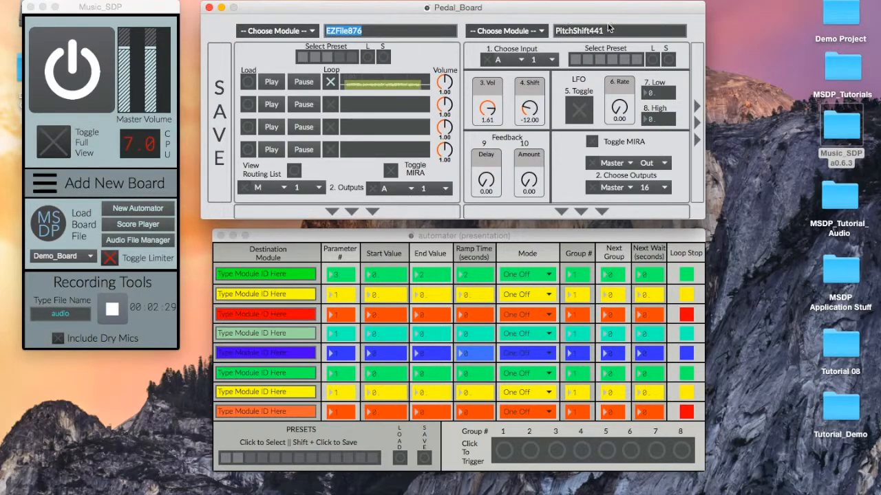
drag(612, 28, 556, 29)
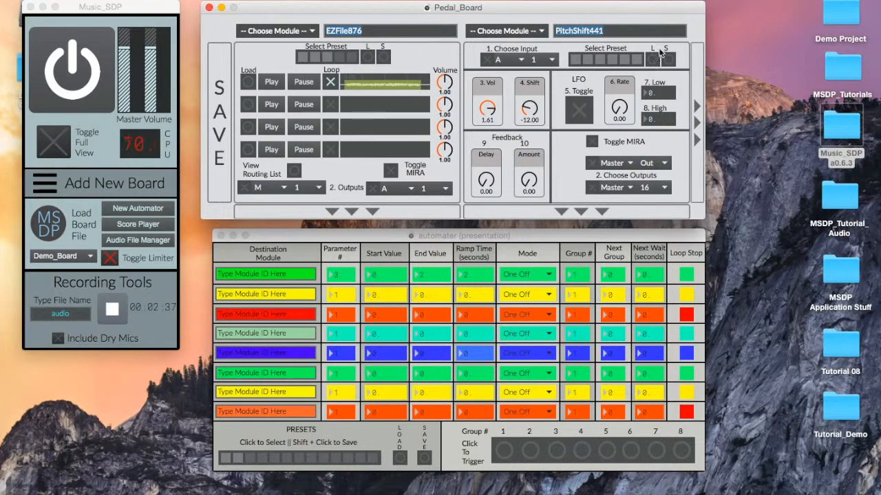
key(Right)
click(394, 31)
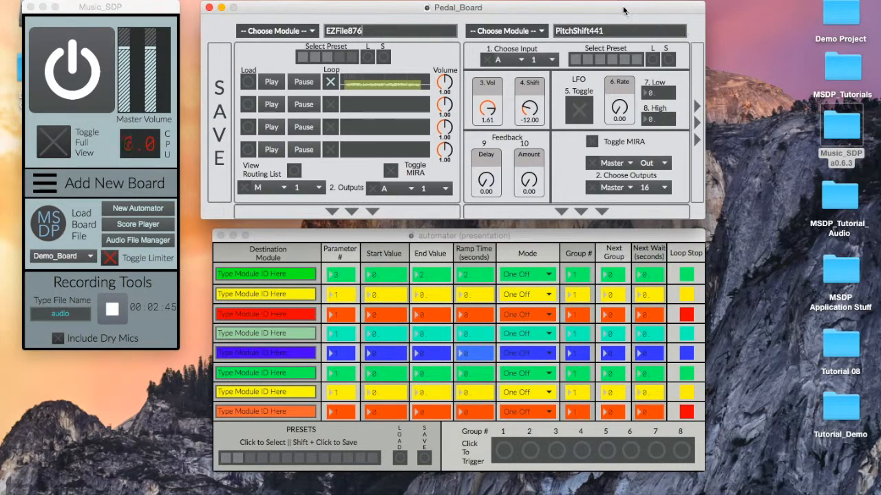
click(384, 31)
click(621, 28)
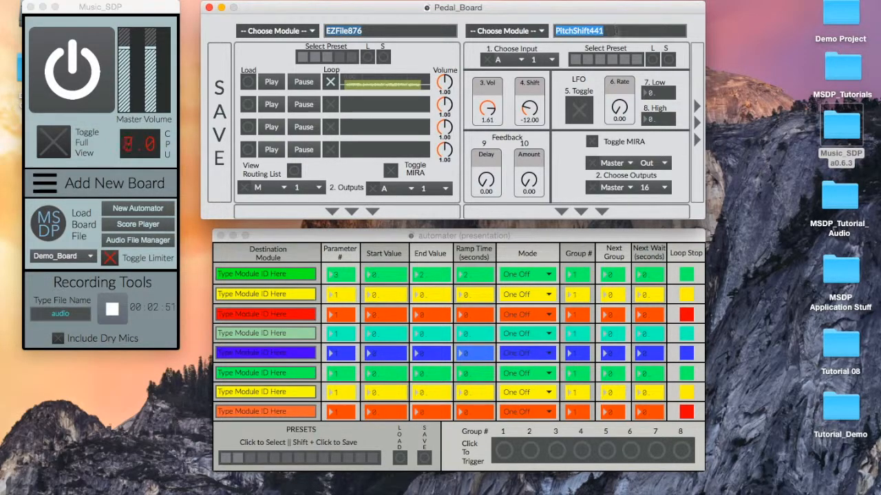
click(617, 31)
click(409, 31)
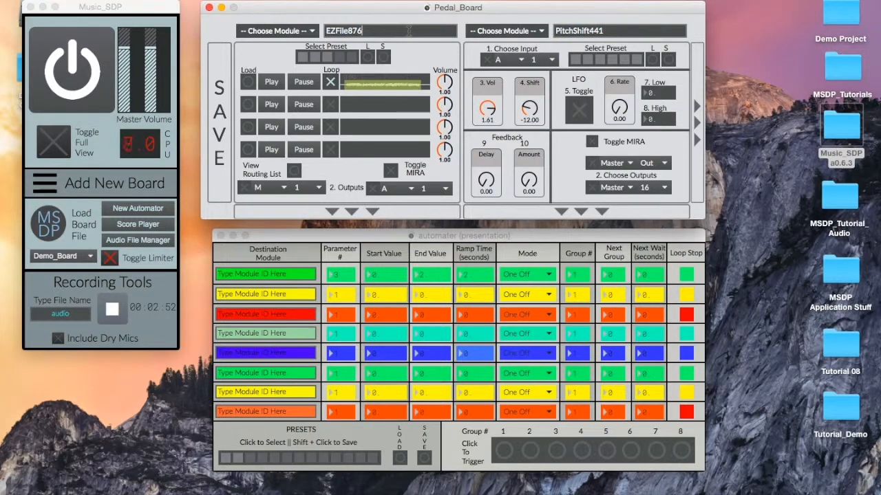
- Rename the EZ FilePlay module as Sample1 and the Pitch Shift module as Shift1
double_click(374, 31)
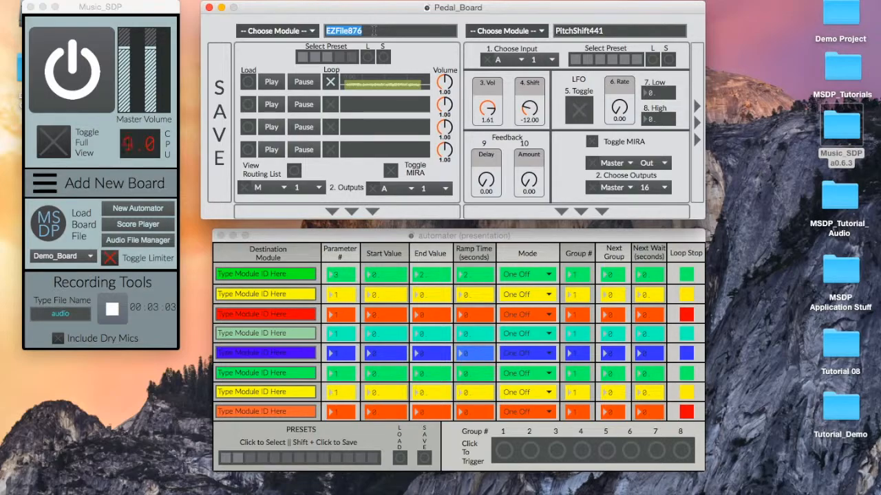
text(Smplple1)
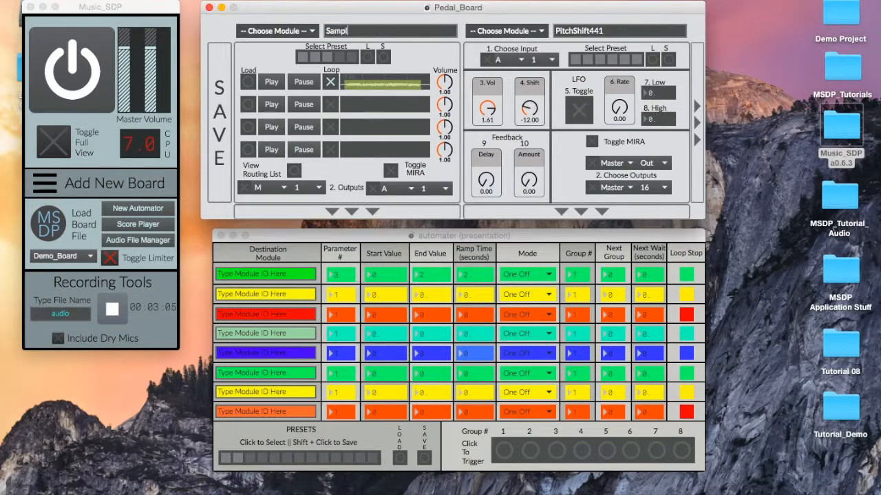
double_click(606, 28)
text(Shift1)
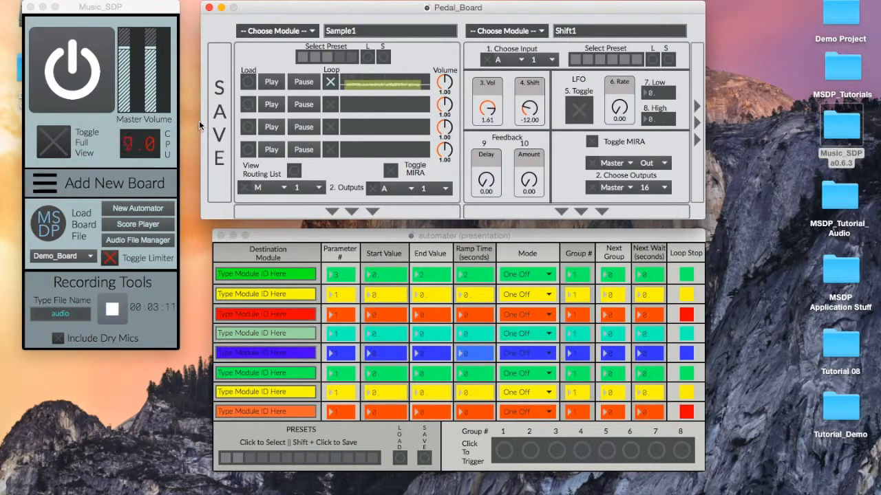
- Save the board as automation_demo and shift its window slightly up
click(210, 116)
text(automation_demo)
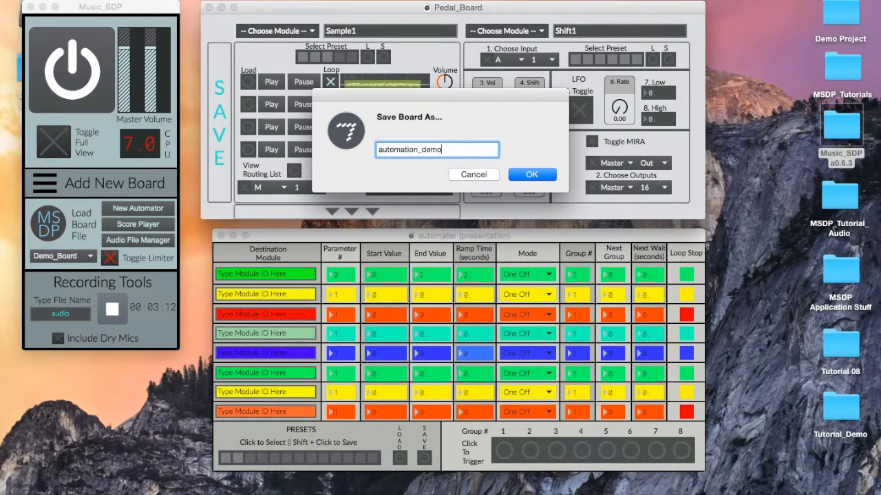
key(Return)
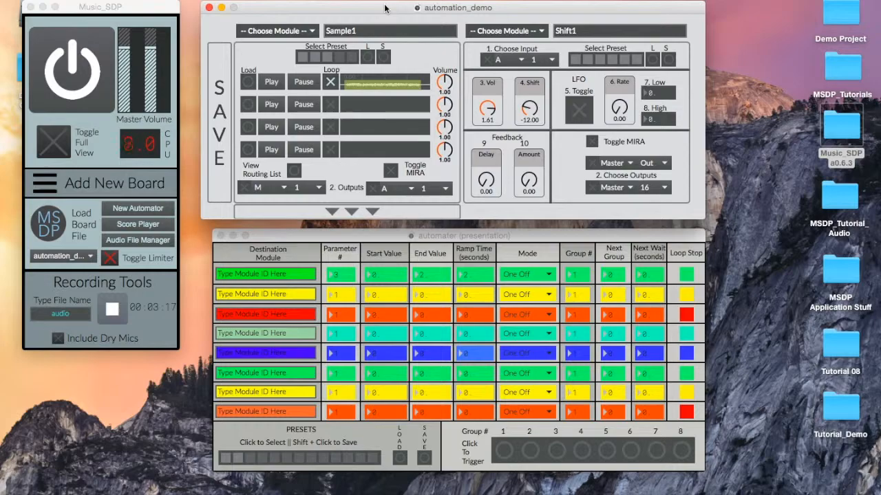
drag(384, 9, 388, 7)
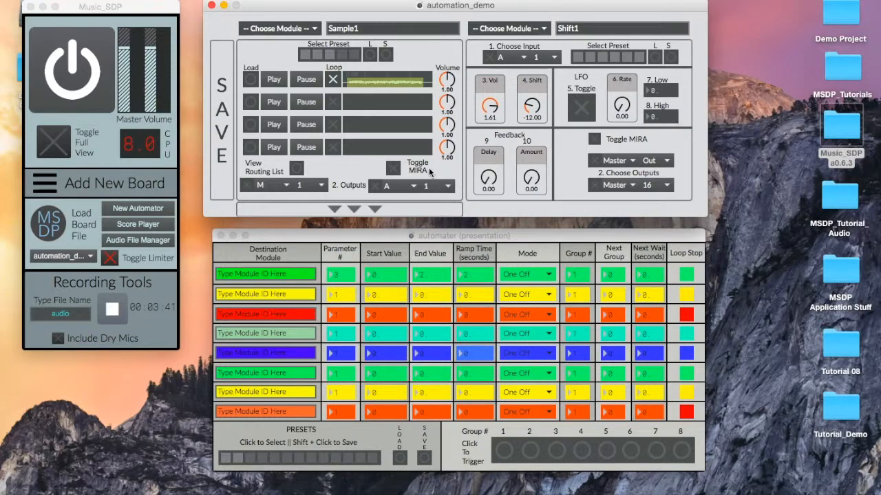
- View the EZ FilePlay routing list for its parameter numbers and close it
click(296, 170)
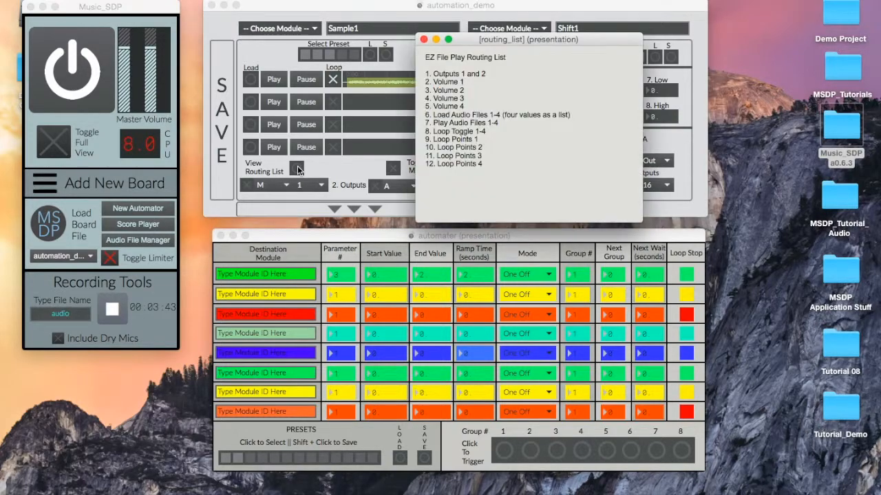
click(423, 40)
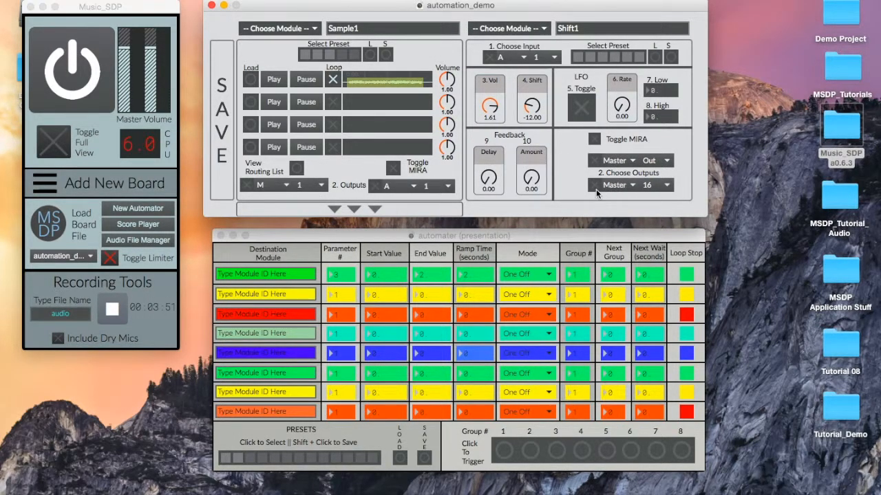
click(295, 170)
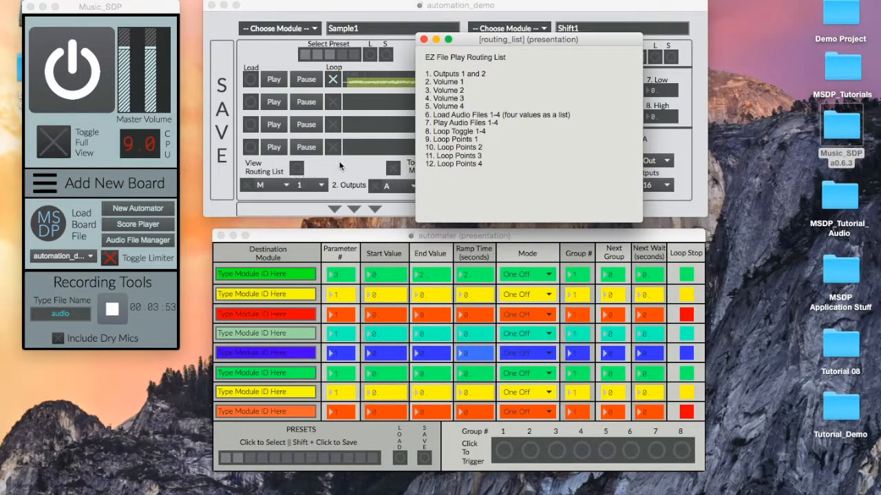
click(424, 39)
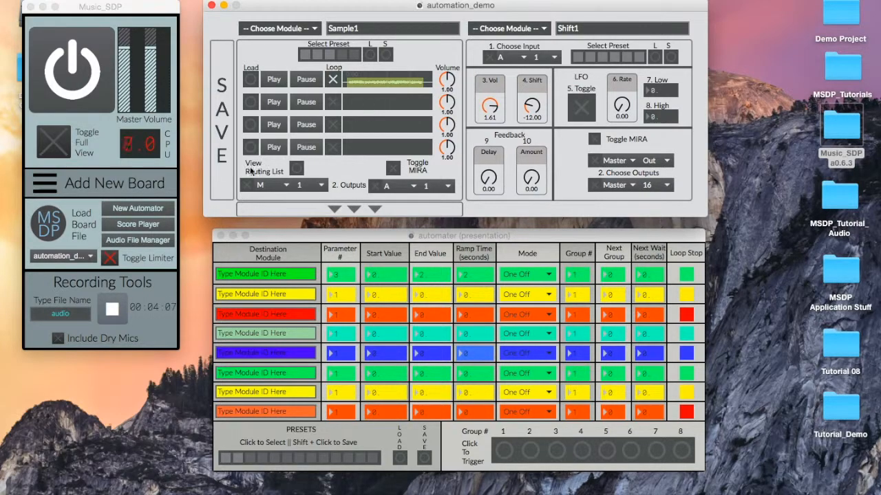
- Close the current automator window and open a new automator
click(221, 235)
click(160, 207)
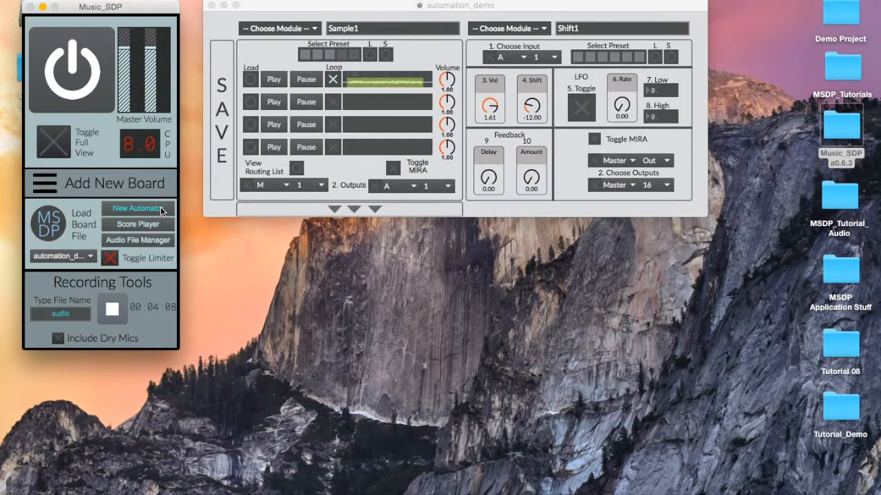
- Place the new automator window directly below the automation_demo board
drag(148, 116, 319, 237)
click(125, 0)
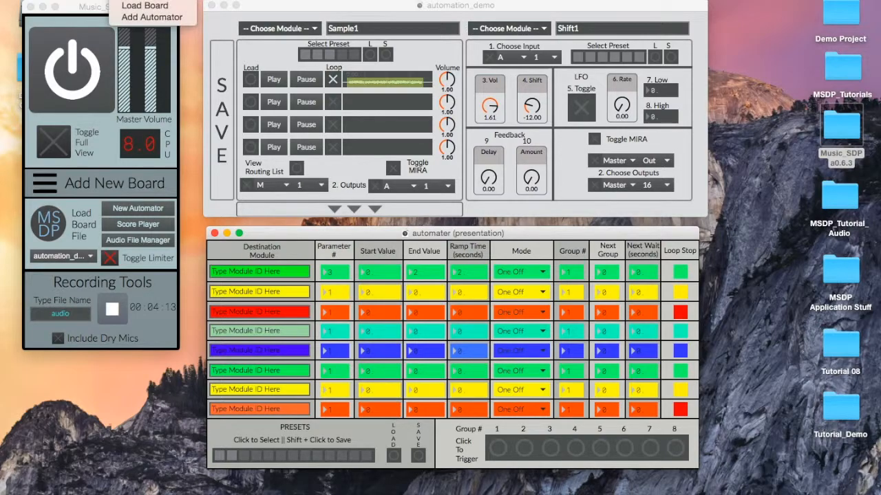
click(128, 16)
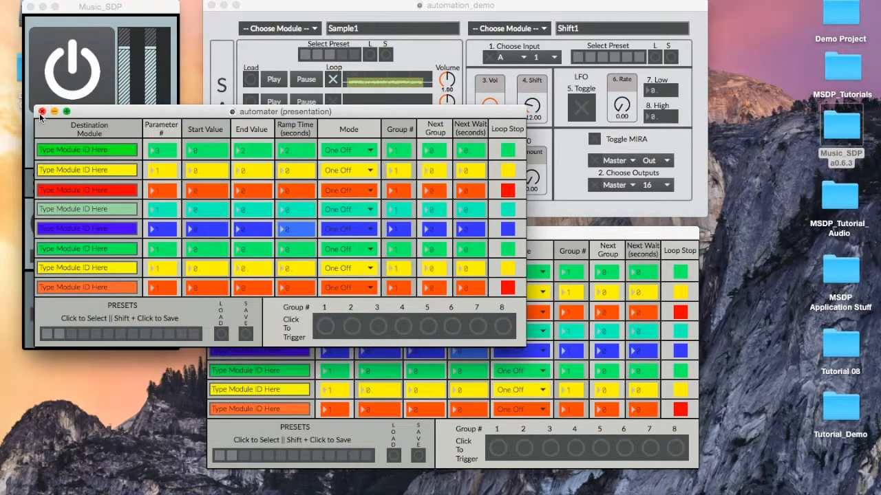
click(42, 111)
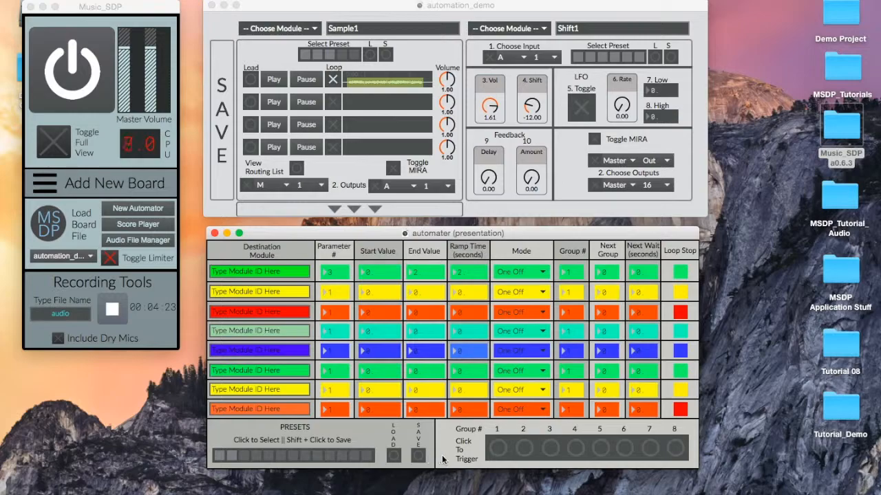
- Move the automator slightly up and set the destination module of its first row to Shift1
mouse_move(385, 235)
mouse_down()
mouse_move(500, 237)
mouse_move(386, 227)
mouse_up()
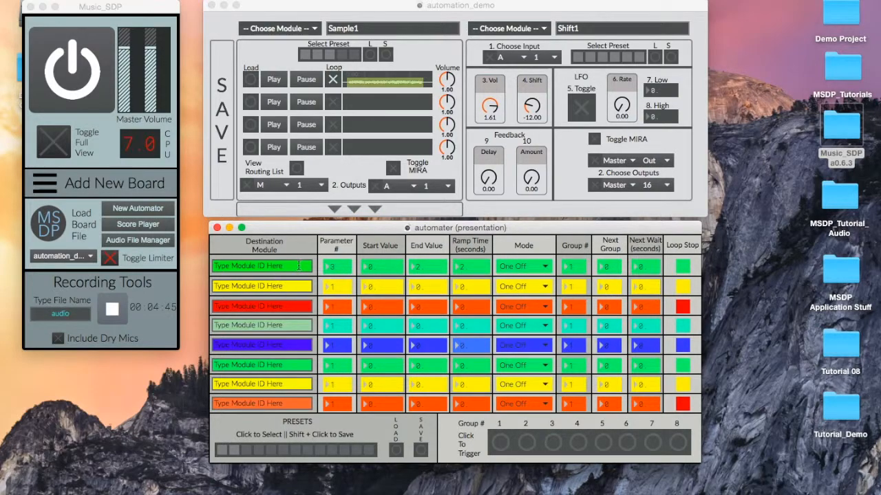
drag(298, 267, 213, 269)
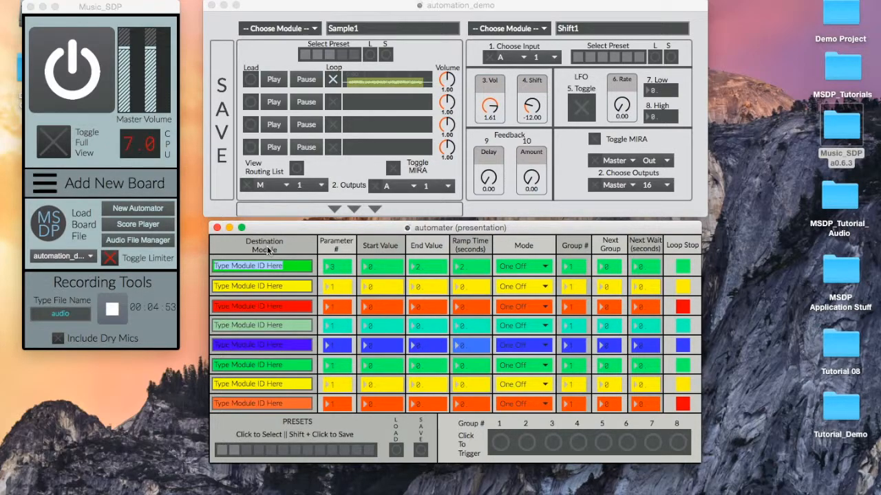
text(Shift1)
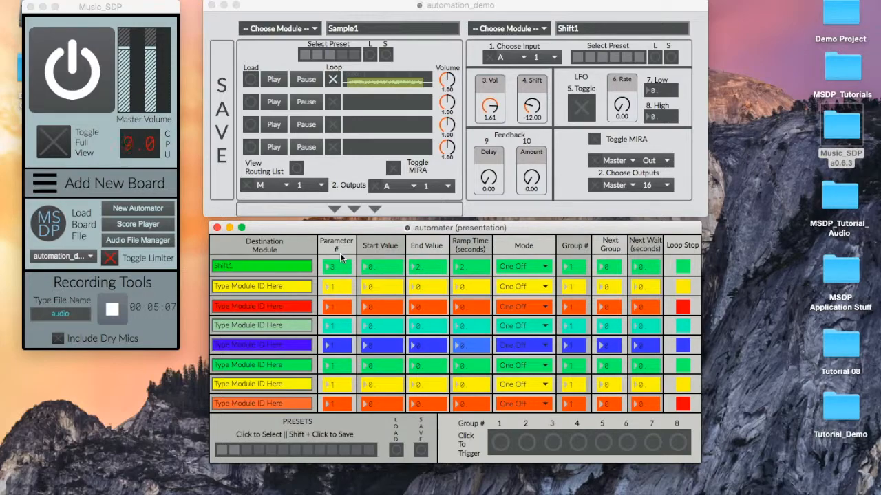
- Set the Shift1 volume to 1.06 and the parameter number of the first automator row to 4
drag(488, 109, 500, 97)
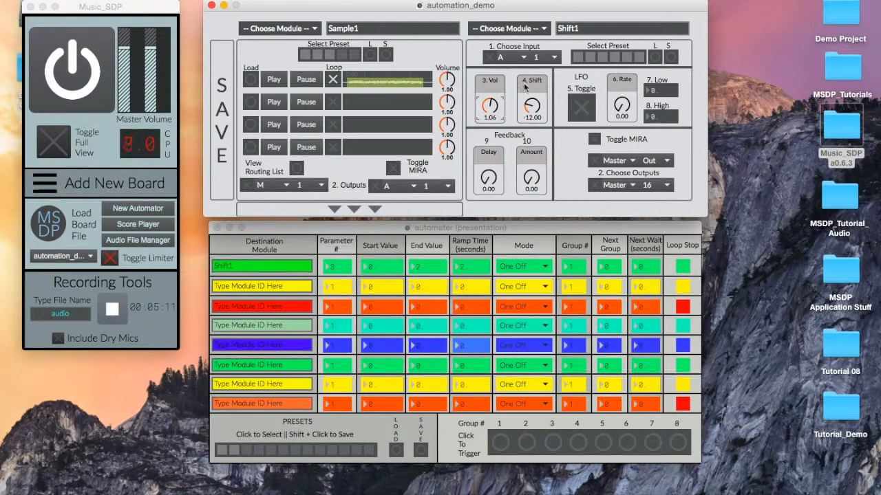
click(335, 268)
text(4)
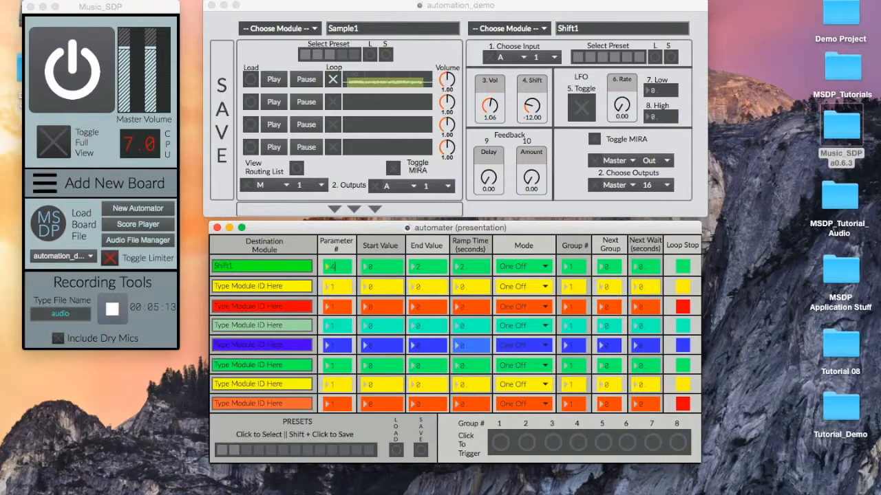
- Give the Shift1 row a start value of -12, an end value of 12 and a ramp time of 10 seconds
click(390, 268)
text(-12.)
click(437, 266)
text(12.)
key(Return)
text(10)
key(Return)
- Try the One Off and Loop modes on the Shift1 row
click(540, 268)
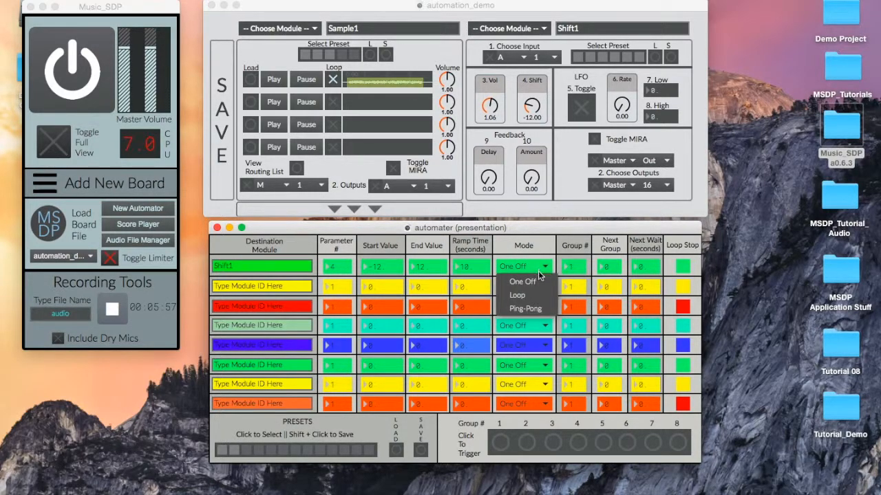
click(542, 283)
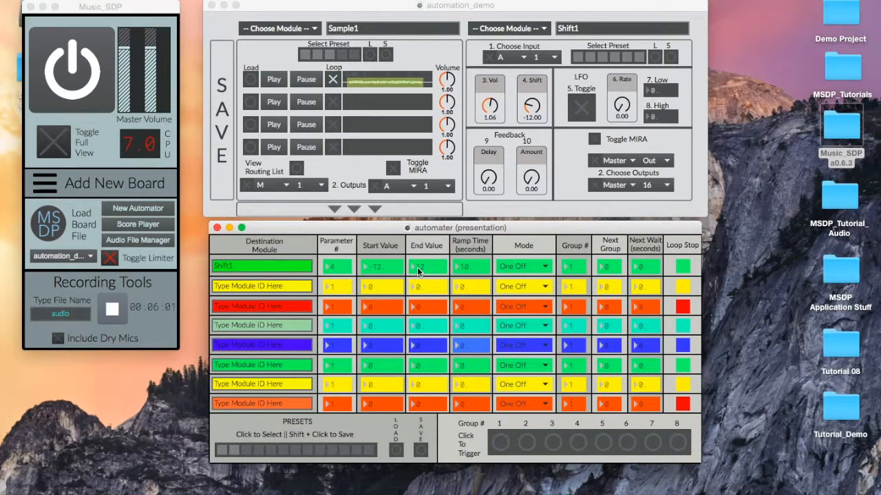
click(525, 270)
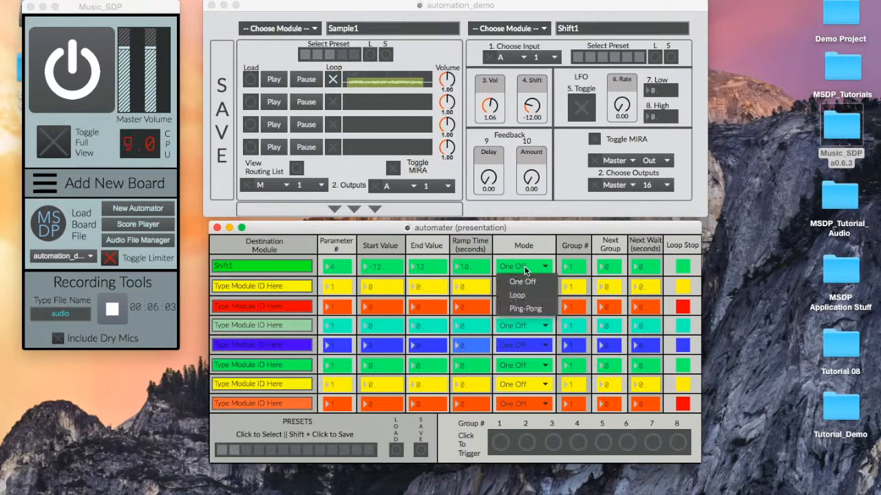
click(527, 294)
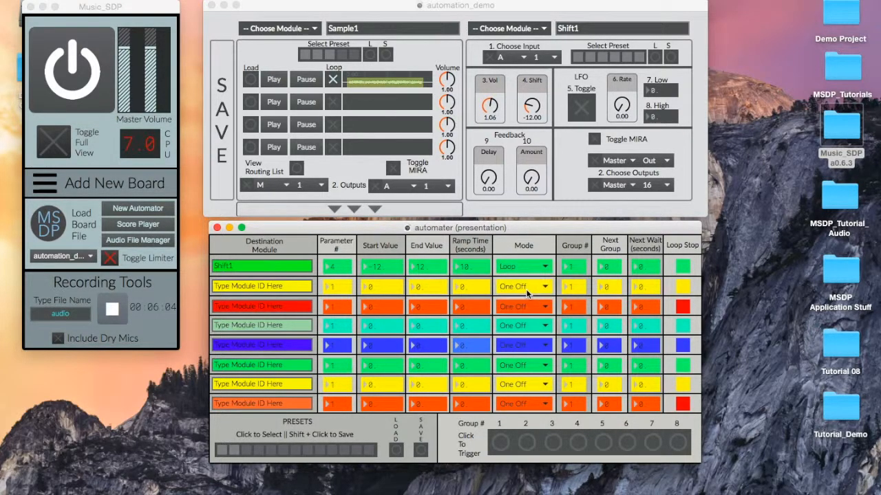
- Re-enter -12 as the Shift1 row's start value and set its mode to Ping-Pong
click(385, 265)
text(-12)
key(Return)
click(515, 267)
click(524, 309)
click(530, 269)
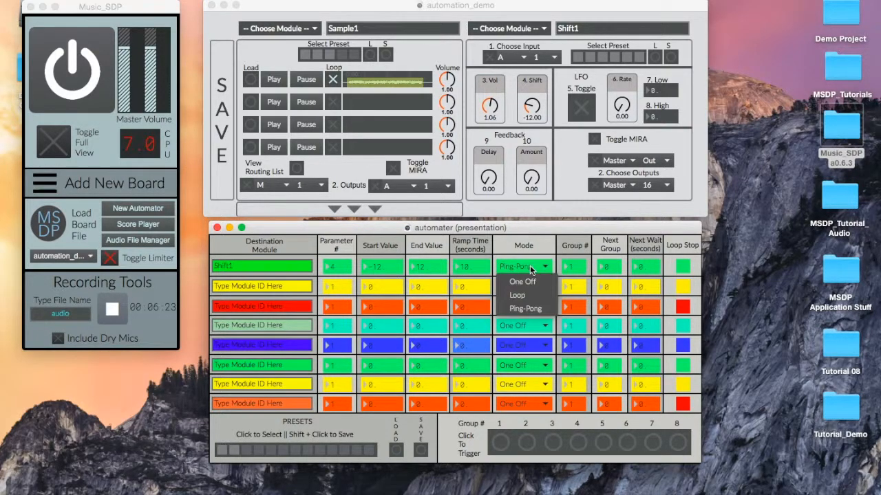
click(533, 307)
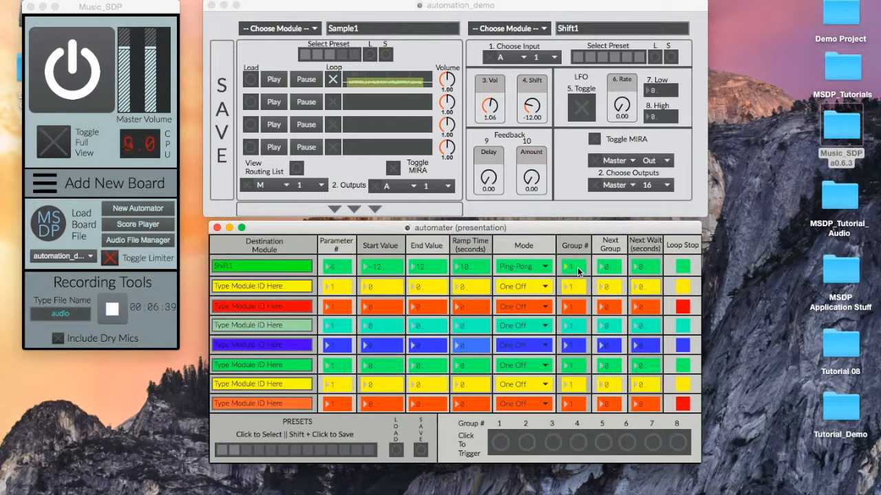
- Assign the Shift1 row to group 2 and try a next group of 2 with a next wait of 4 seconds
drag(577, 267, 578, 260)
click(609, 269)
text(2)
key(Return)
click(640, 266)
text(4)
text(0)
text(8)
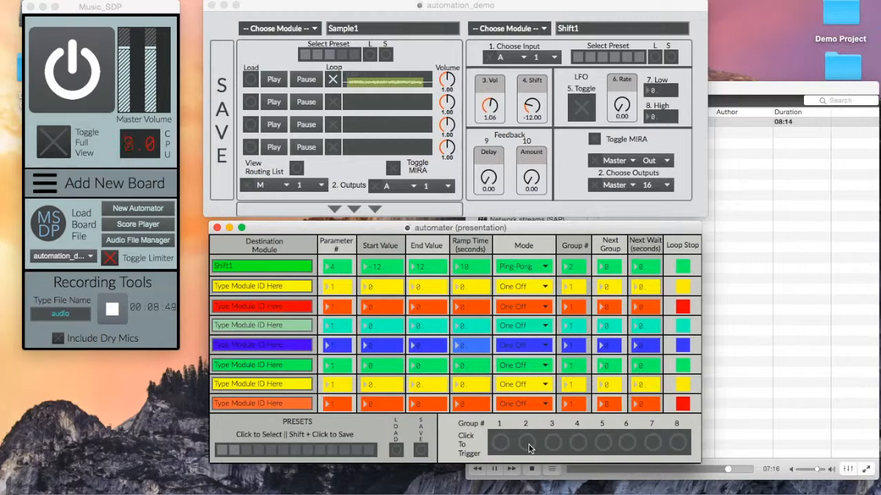
- Play the first Sample1 file and trigger automation group 2
click(274, 79)
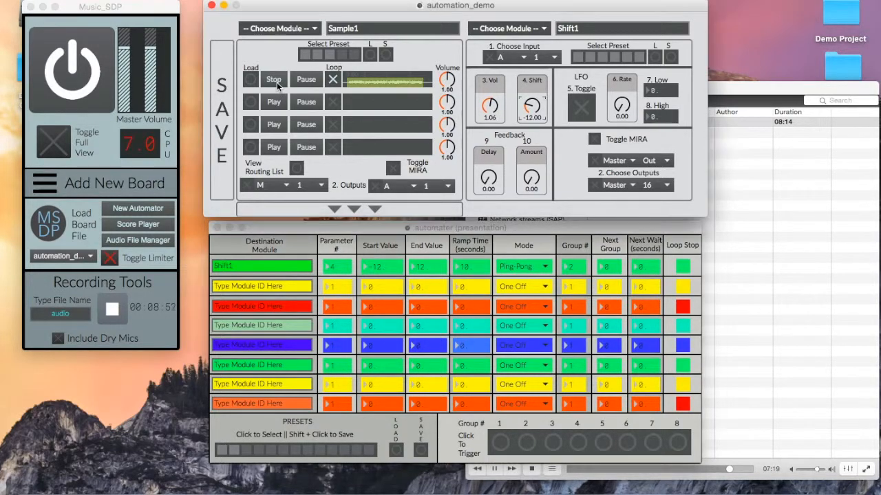
click(525, 441)
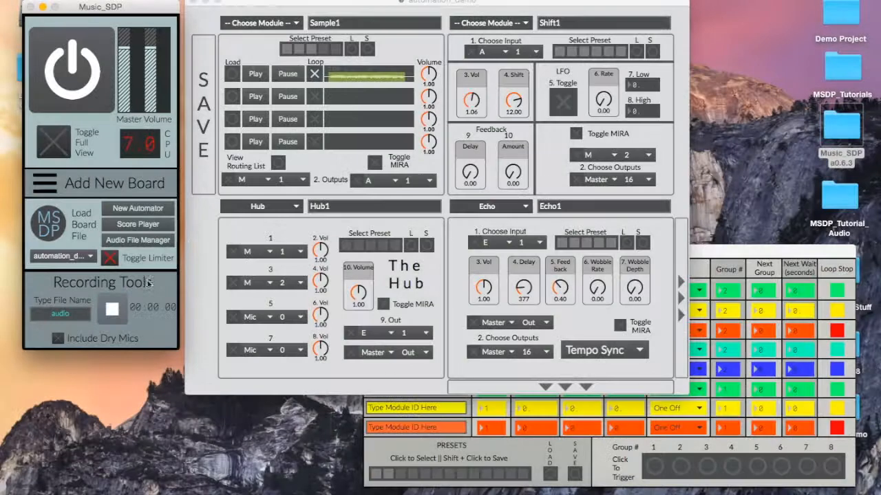
- Run the group 2 automations for Shift1, Hub1 and Echo1 with the first Sample1 file playing, and view their controls on the board
click(723, 254)
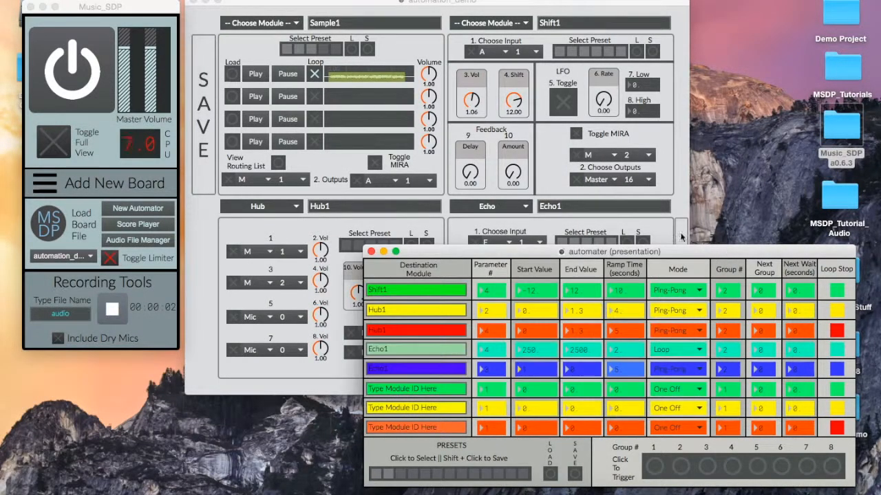
click(674, 348)
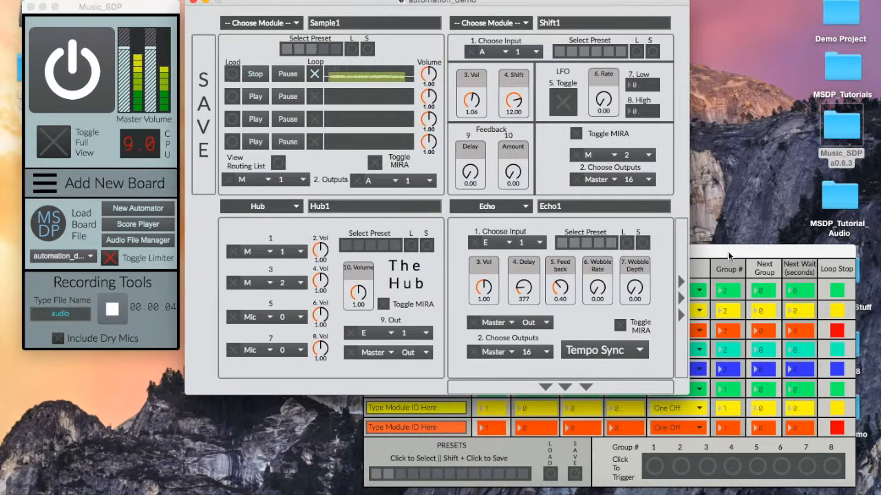
click(694, 348)
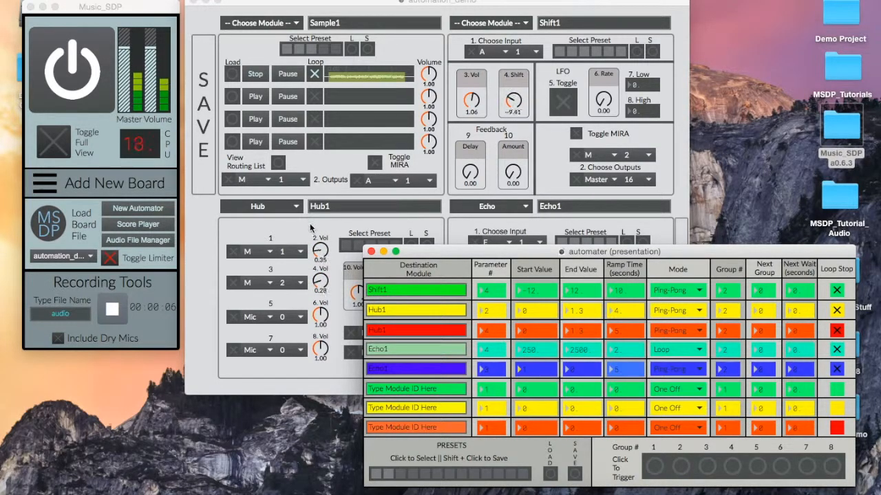
click(308, 233)
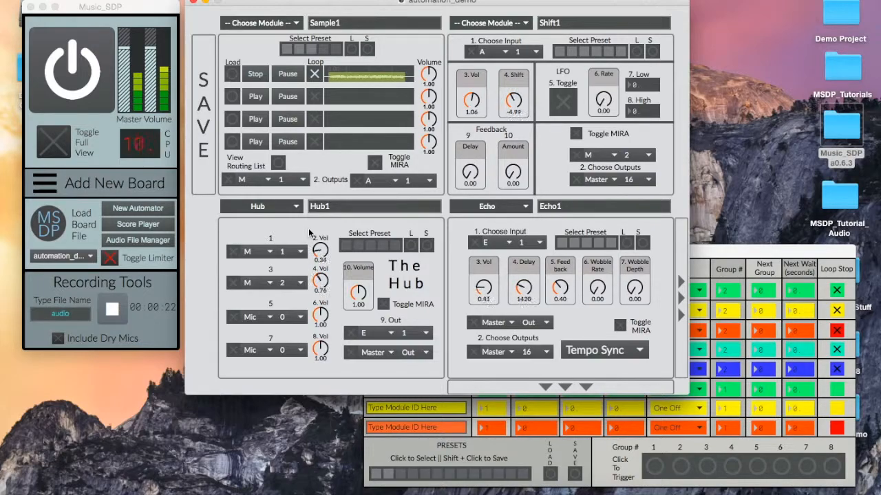
click(719, 255)
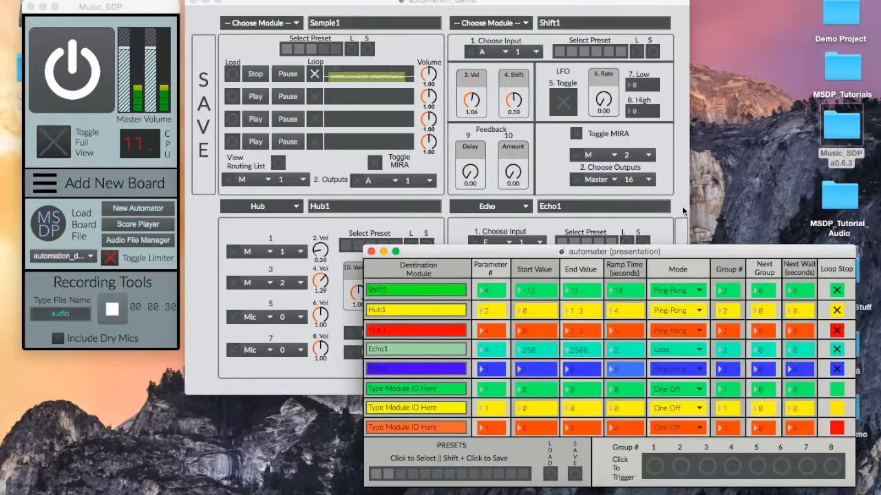